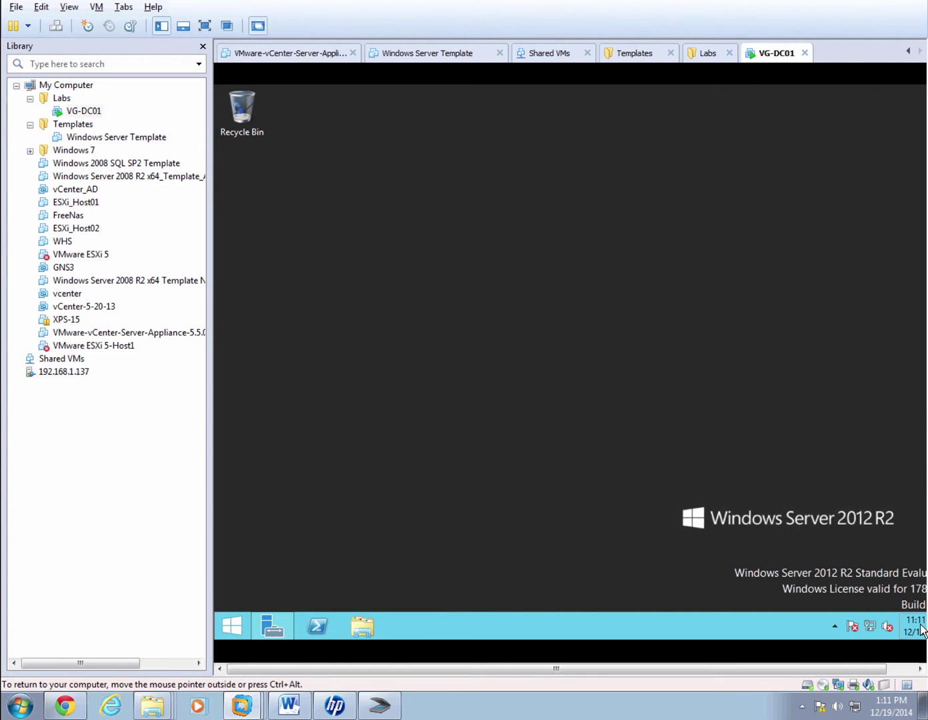
Open the server's date and time settings and review the internet time sync options
click(920, 626)
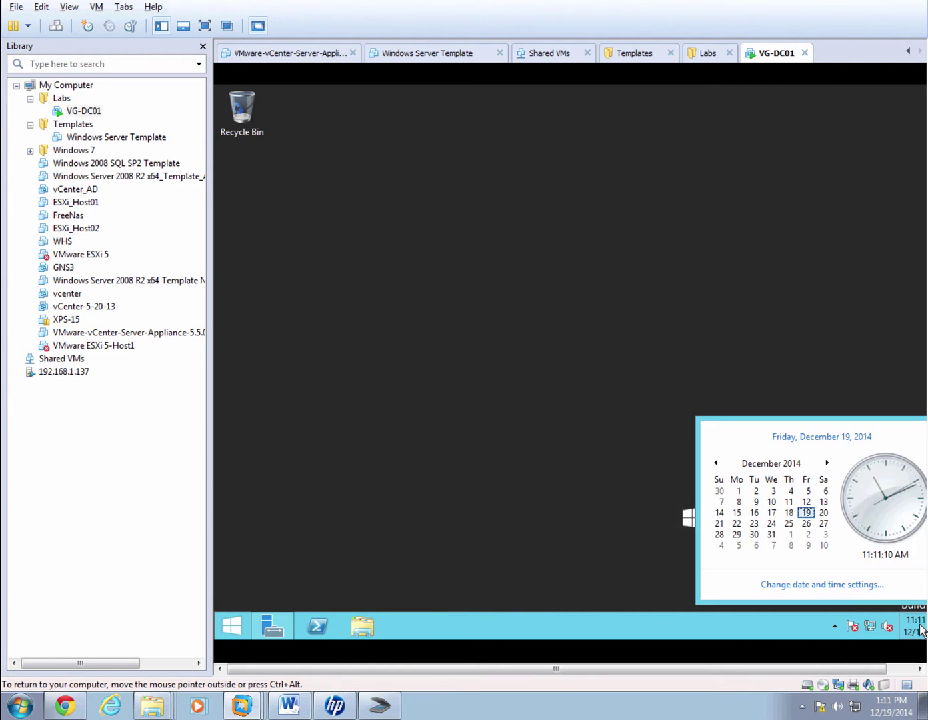
click(844, 586)
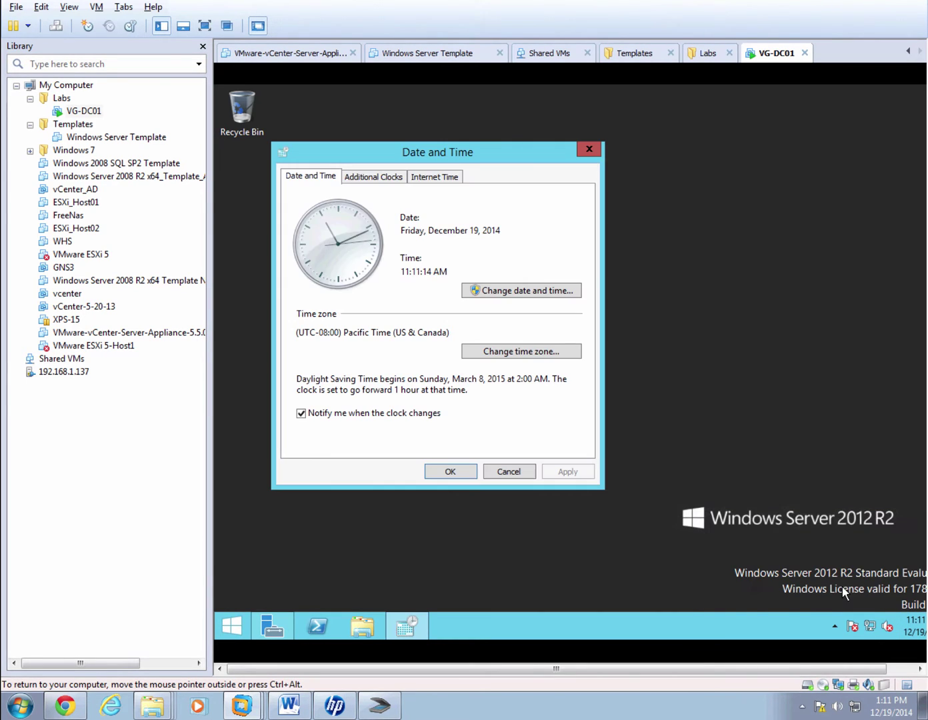
click(434, 178)
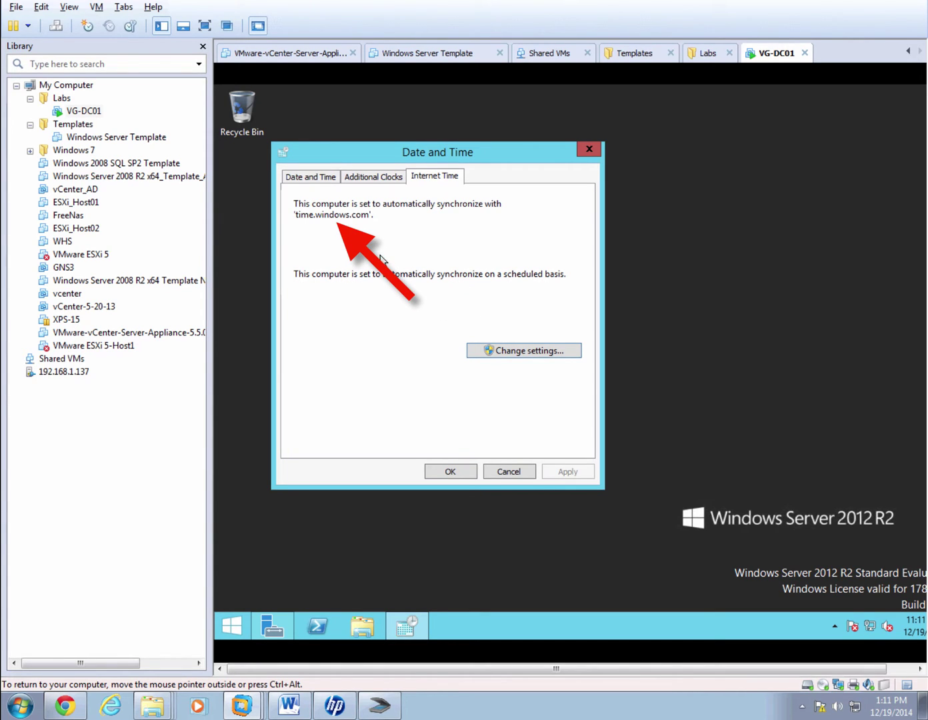
click(309, 176)
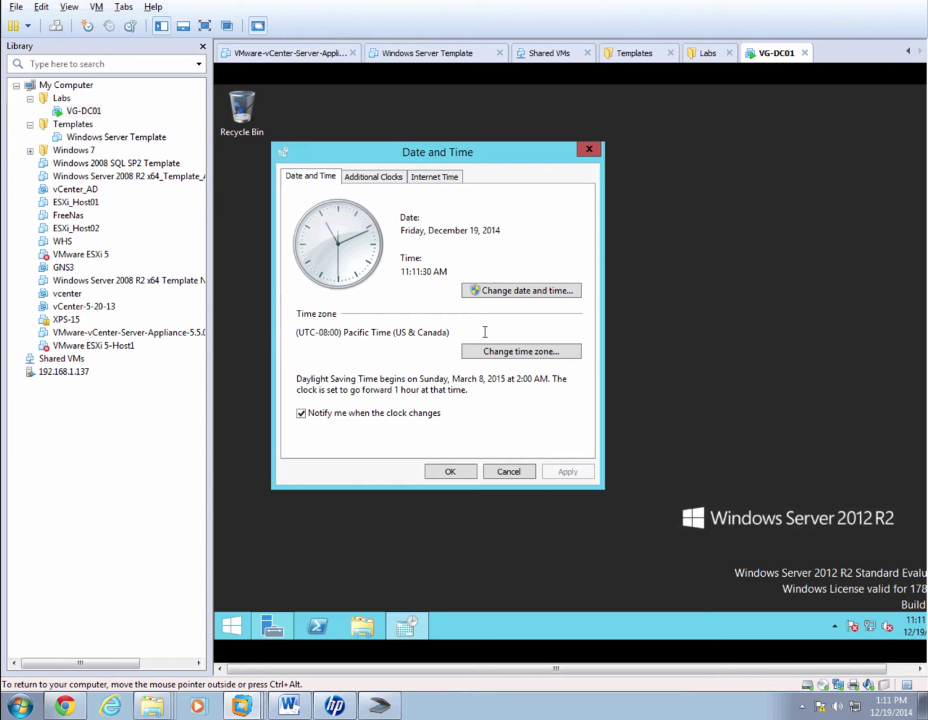
Choose (UTC-06:00) Central Time (US & Canada) as the time zone
click(499, 360)
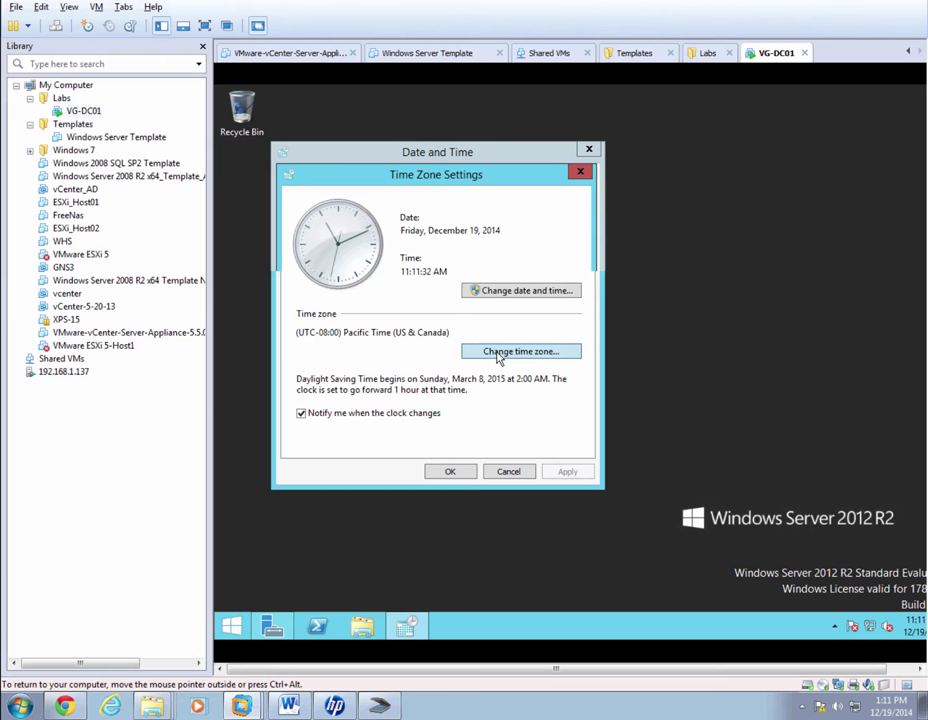
click(427, 238)
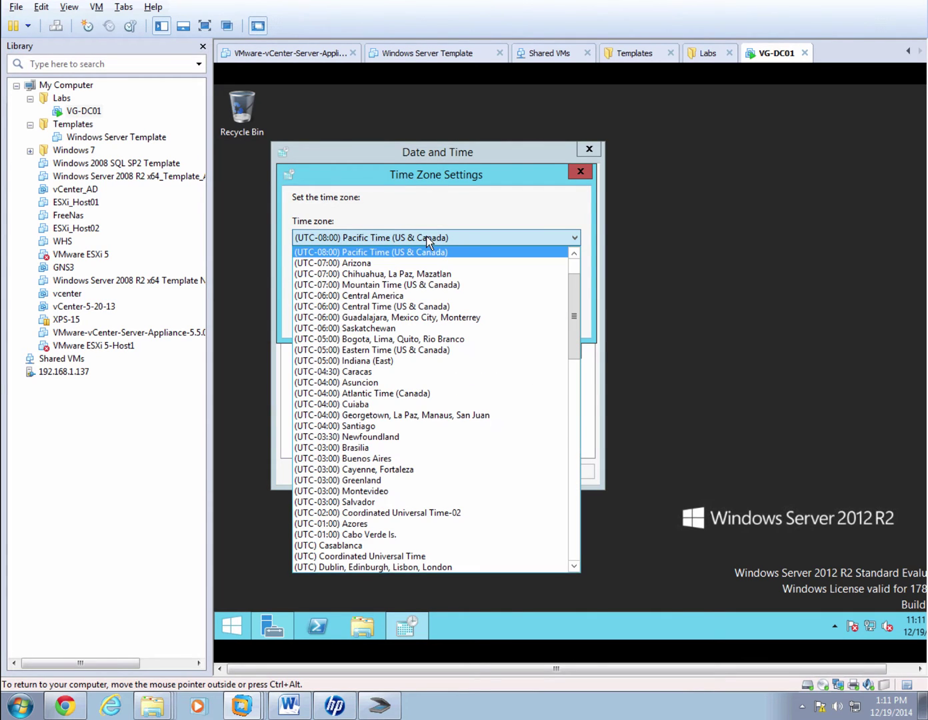
click(417, 307)
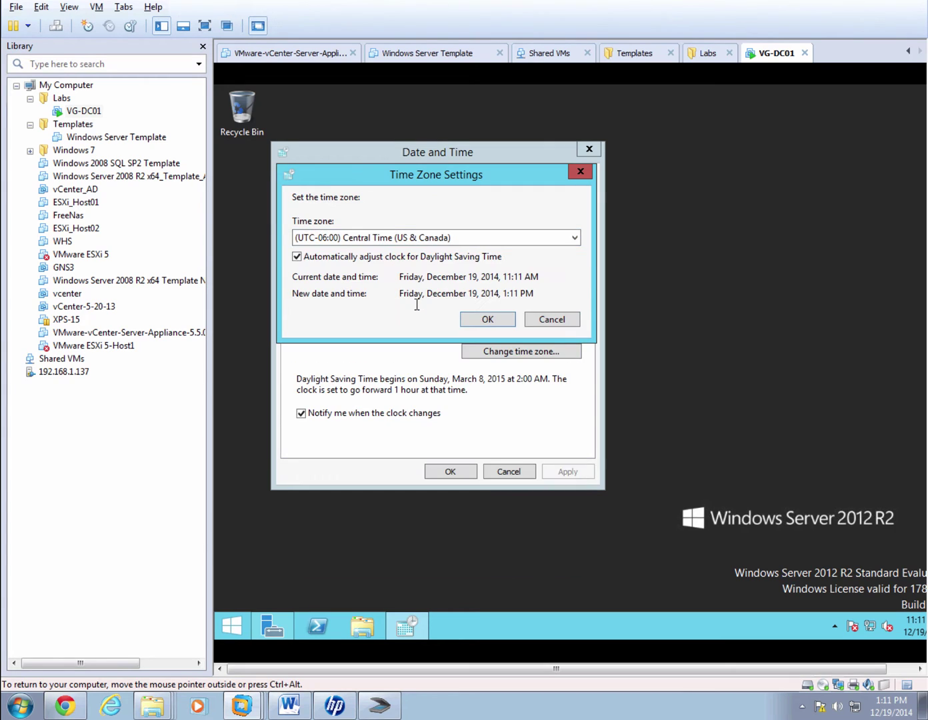
Confirm the Central Time zone change and close the Date and Time dialog
click(476, 319)
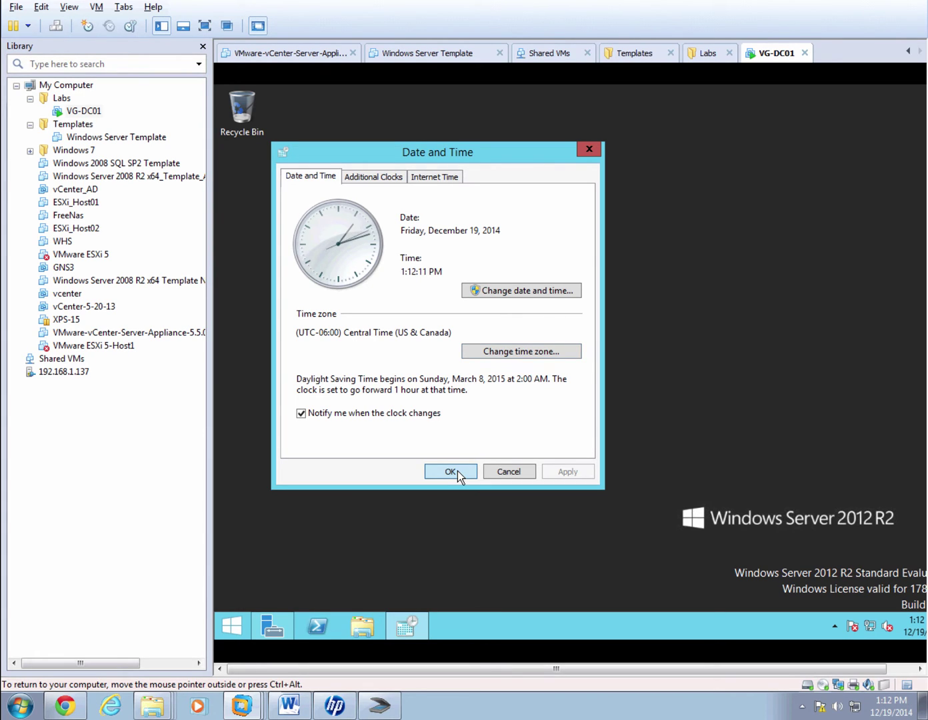
click(450, 471)
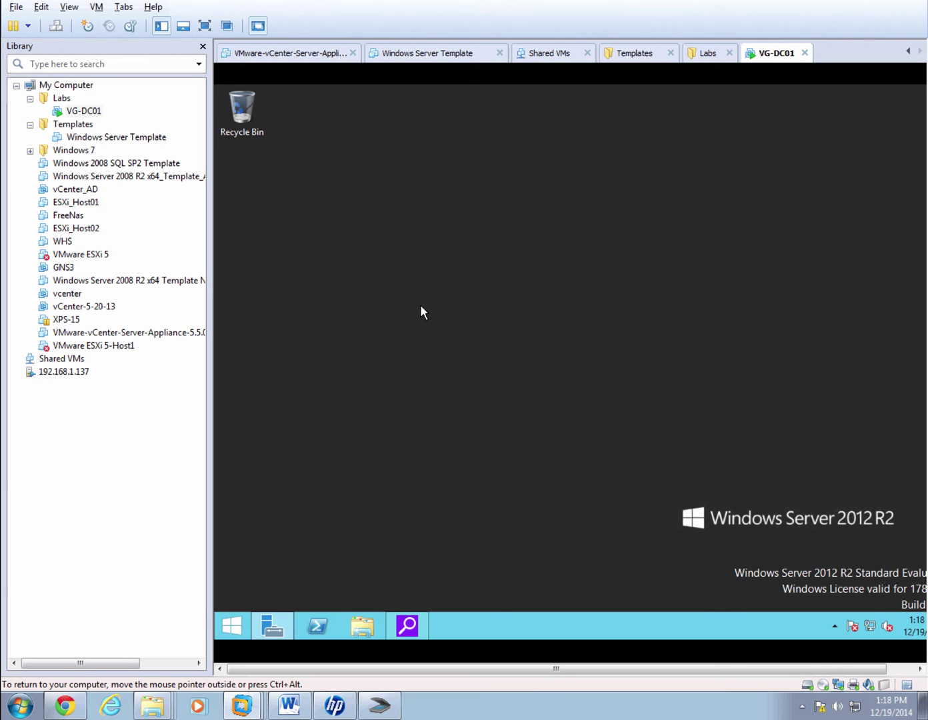
Open the computer name settings from Control Panel's System and Security
click(230, 627)
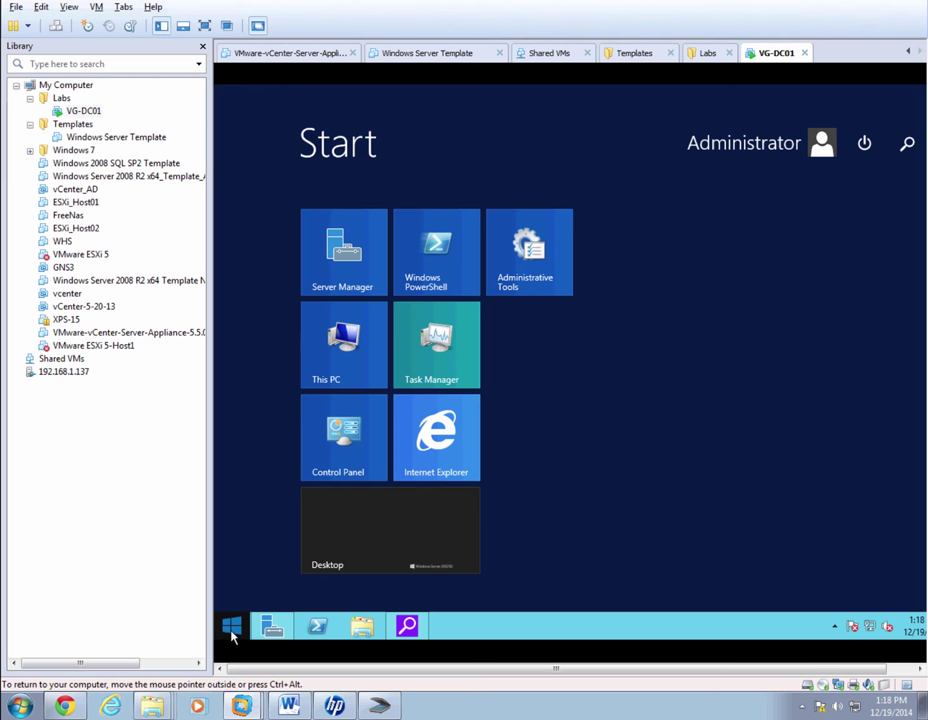
click(360, 460)
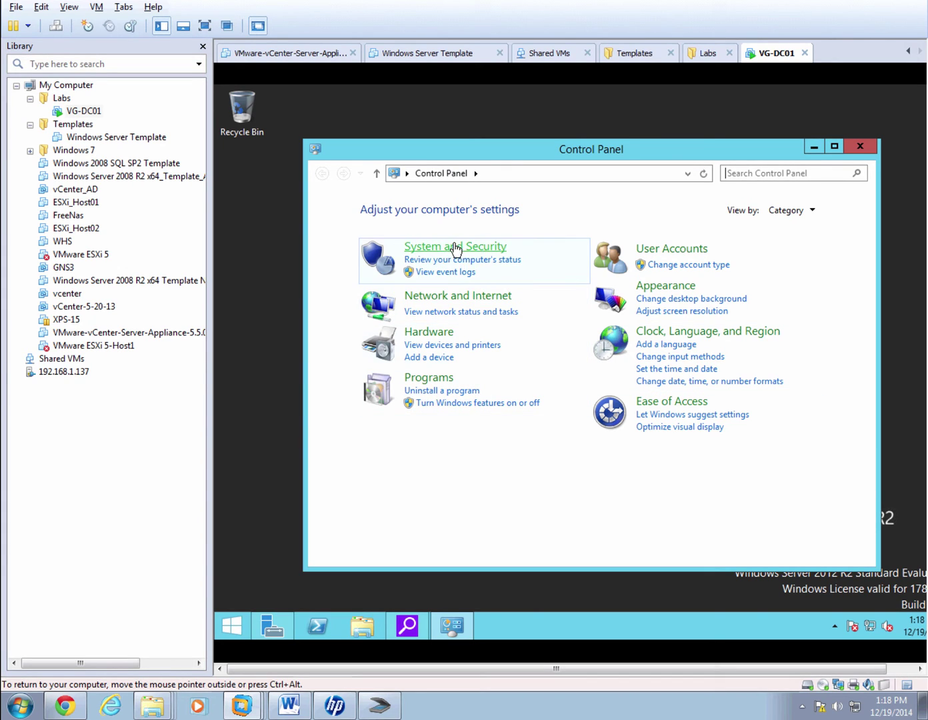
click(453, 248)
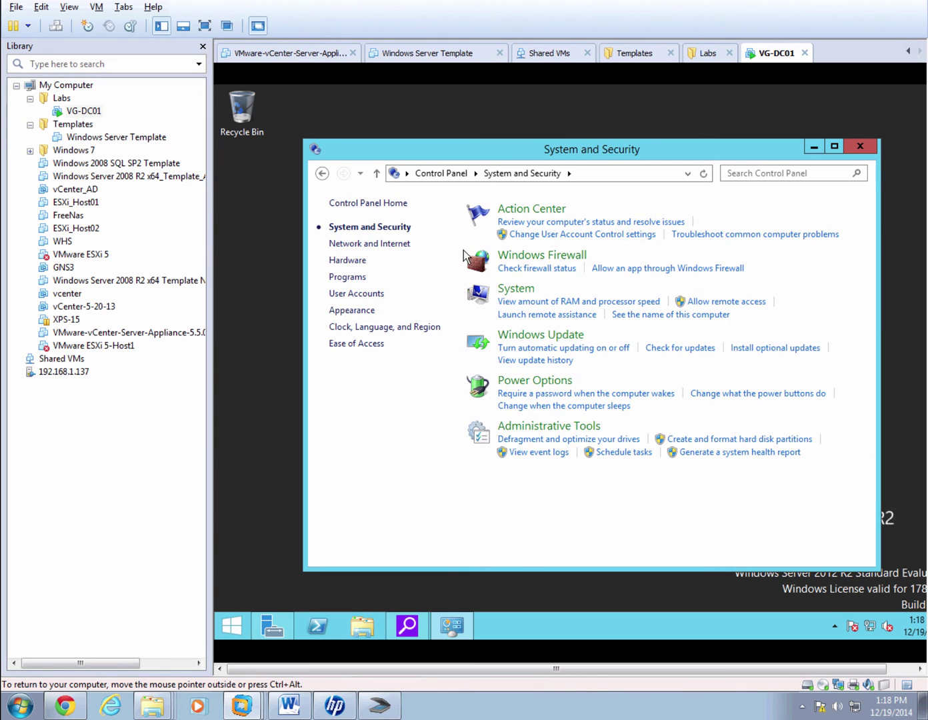
click(517, 289)
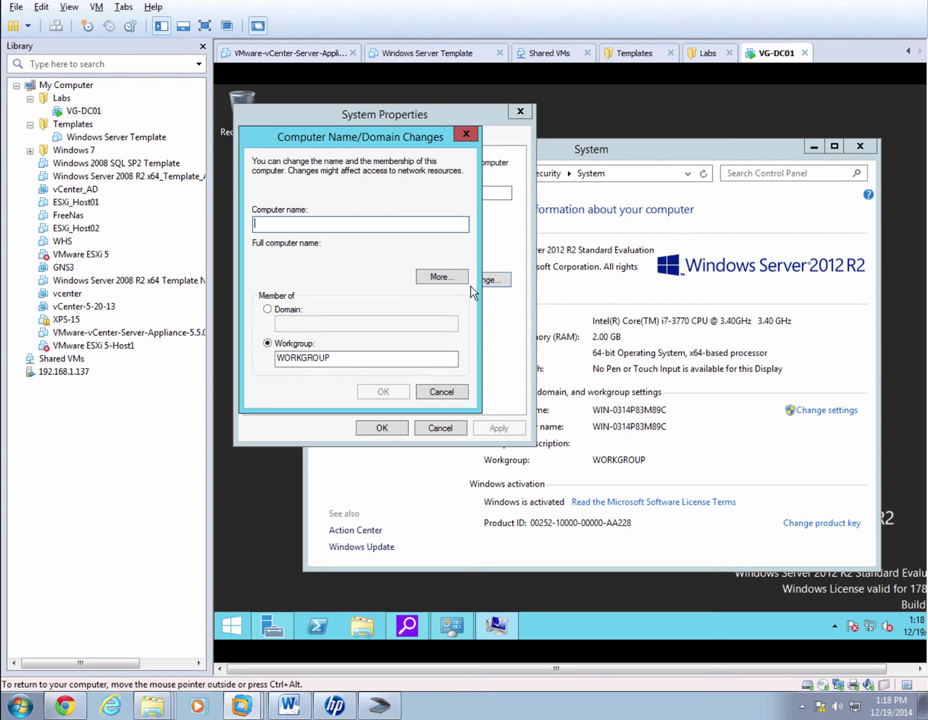
Rename the computer to VG-DC01 and restart the server to apply it
text(VG)
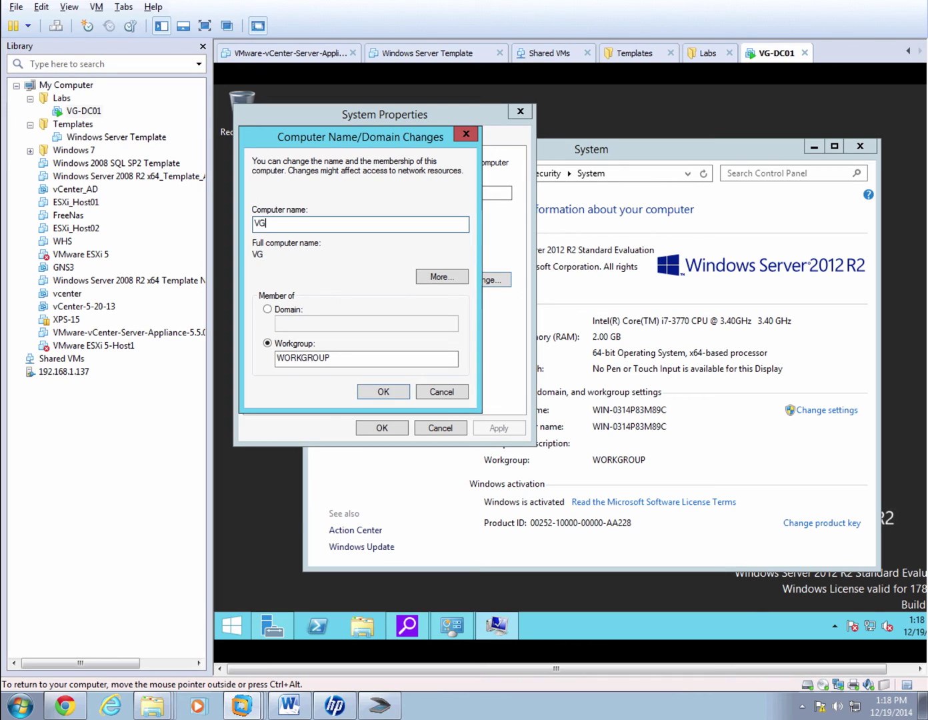
text(-DC01)
click(378, 393)
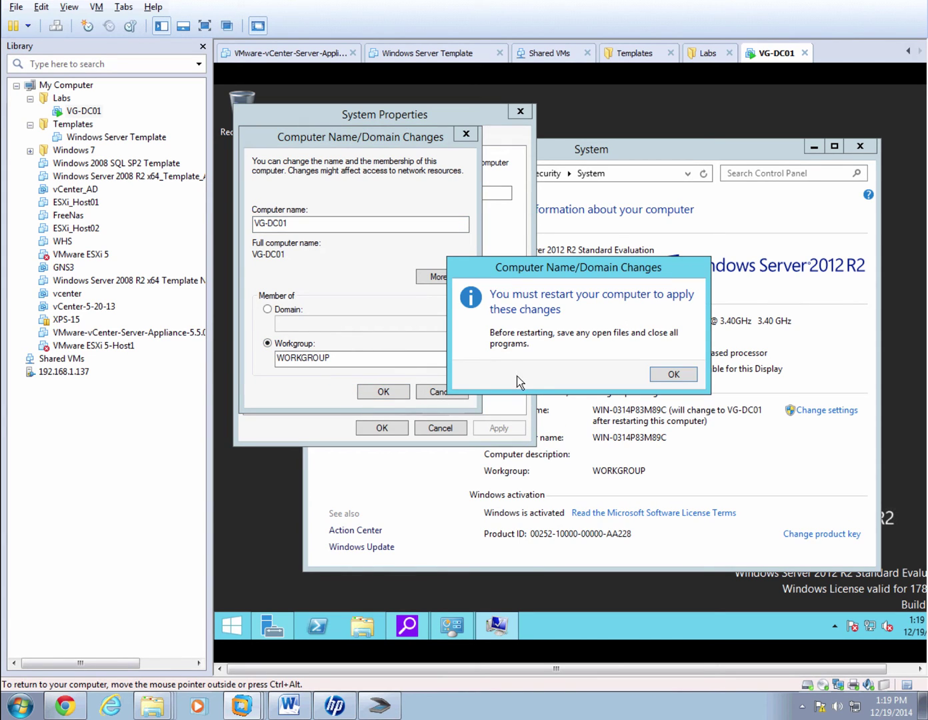
click(673, 374)
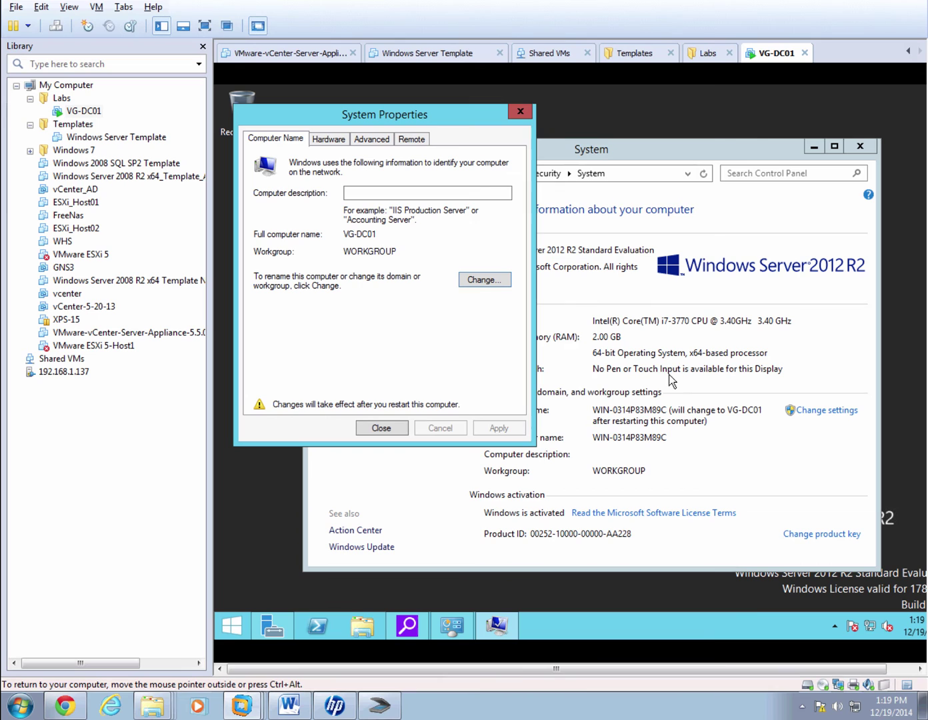
click(380, 428)
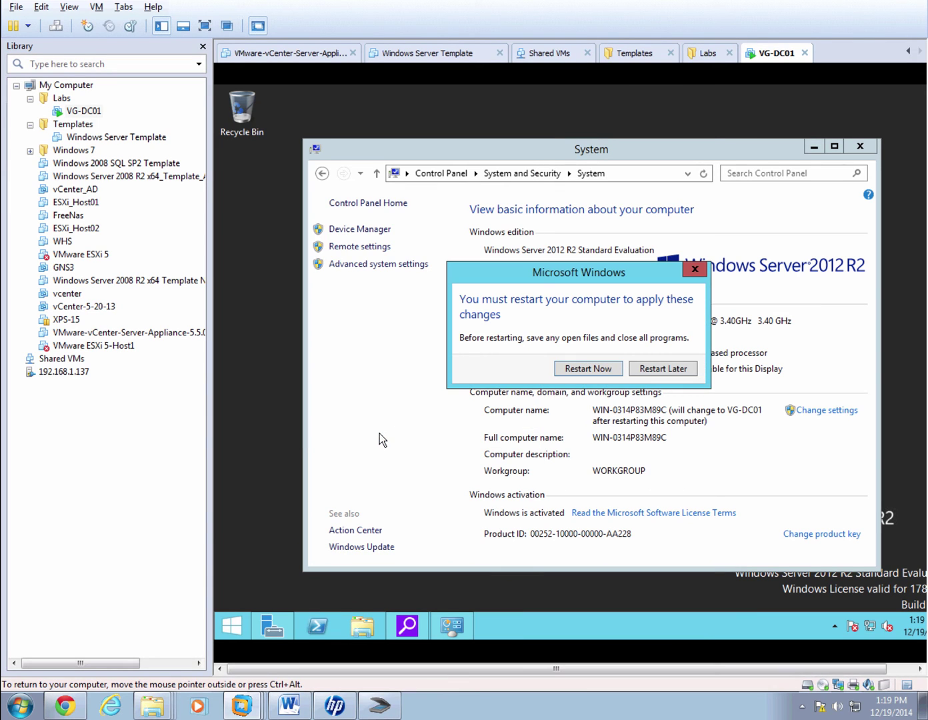
click(616, 367)
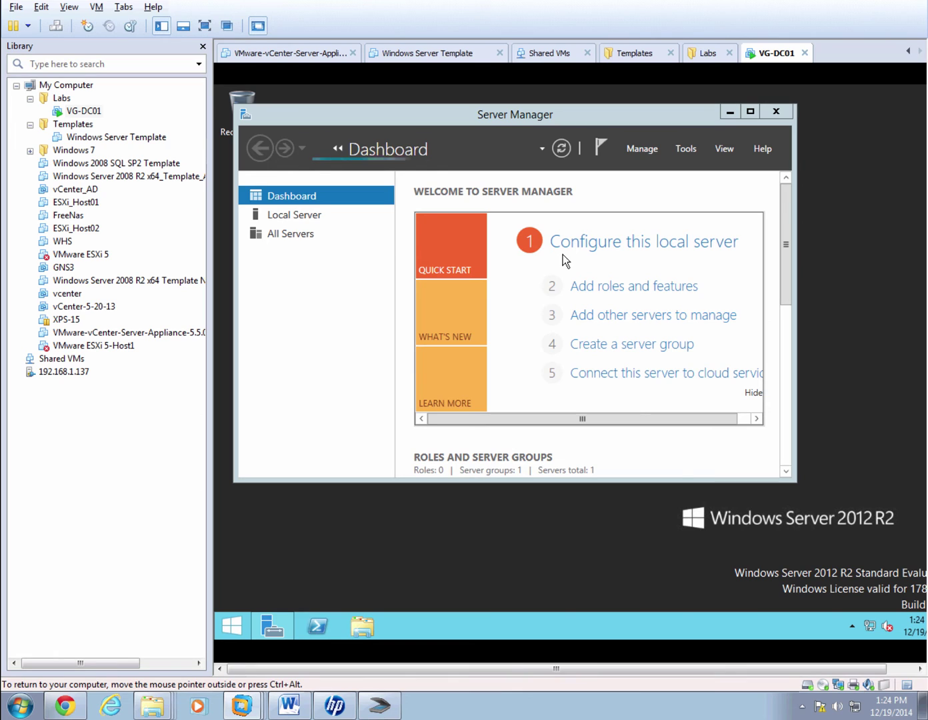
Maximize Server Manager and advance Add Roles and Features using role-based installation
click(749, 111)
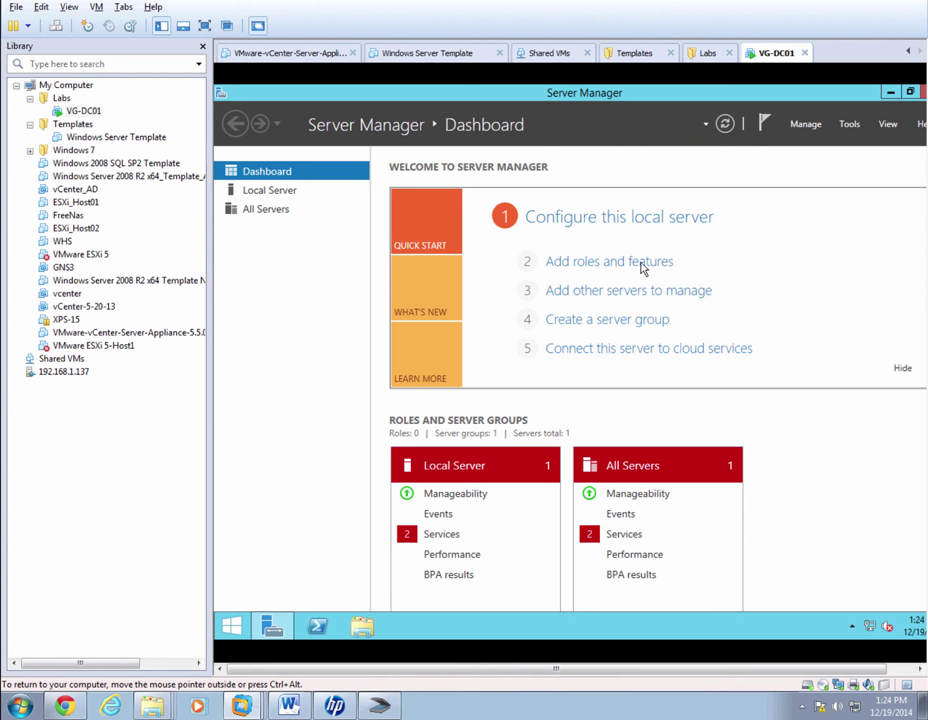
click(607, 262)
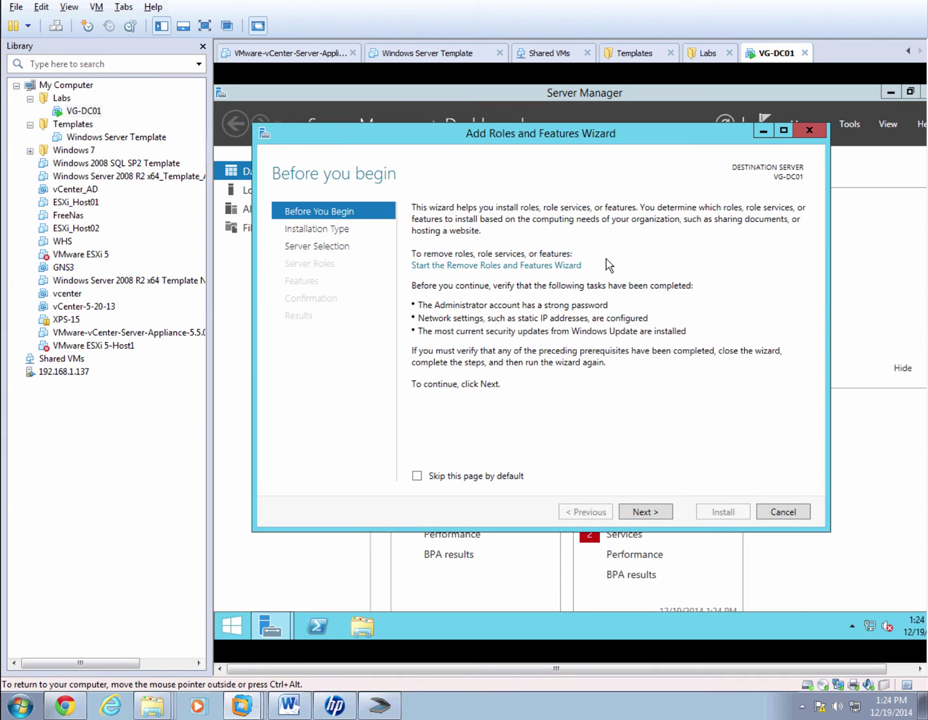
click(645, 512)
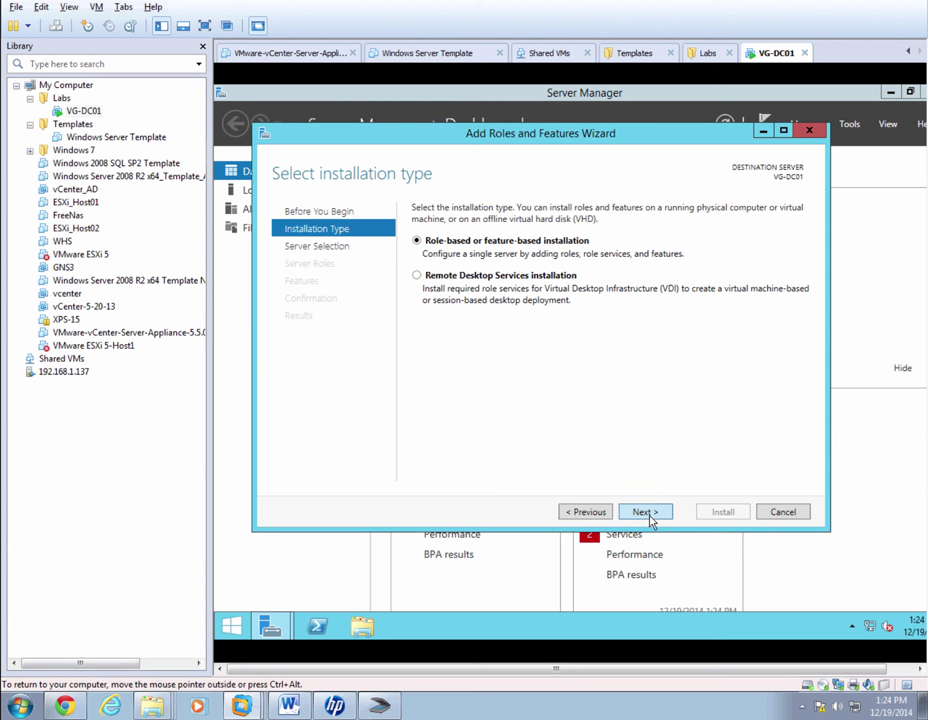
click(646, 520)
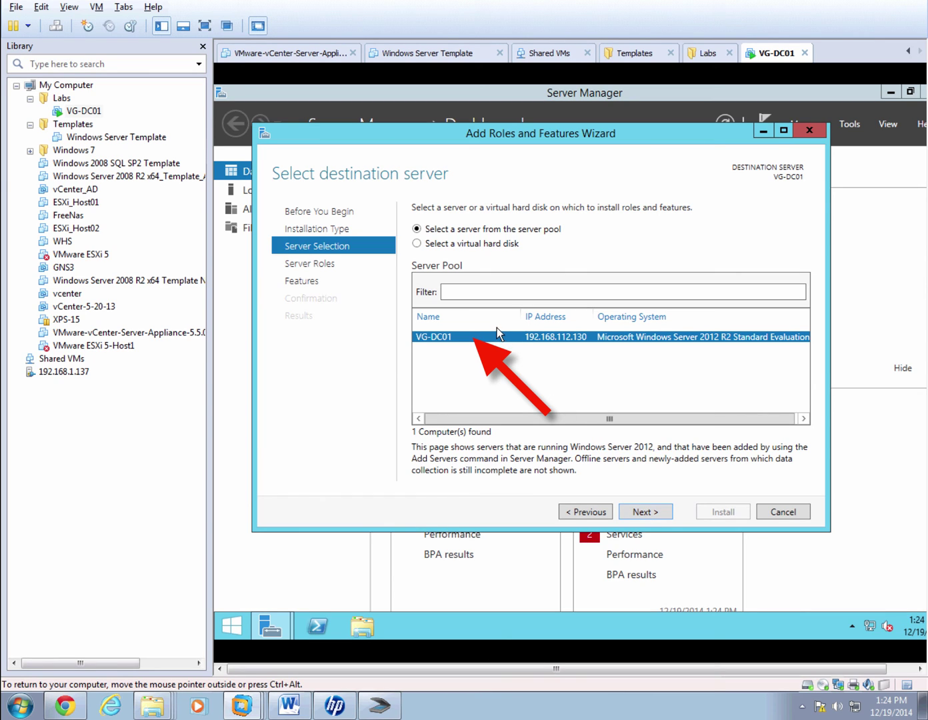
Select Active Directory Domain Services with its management features, start the install, and close the wizard
click(636, 513)
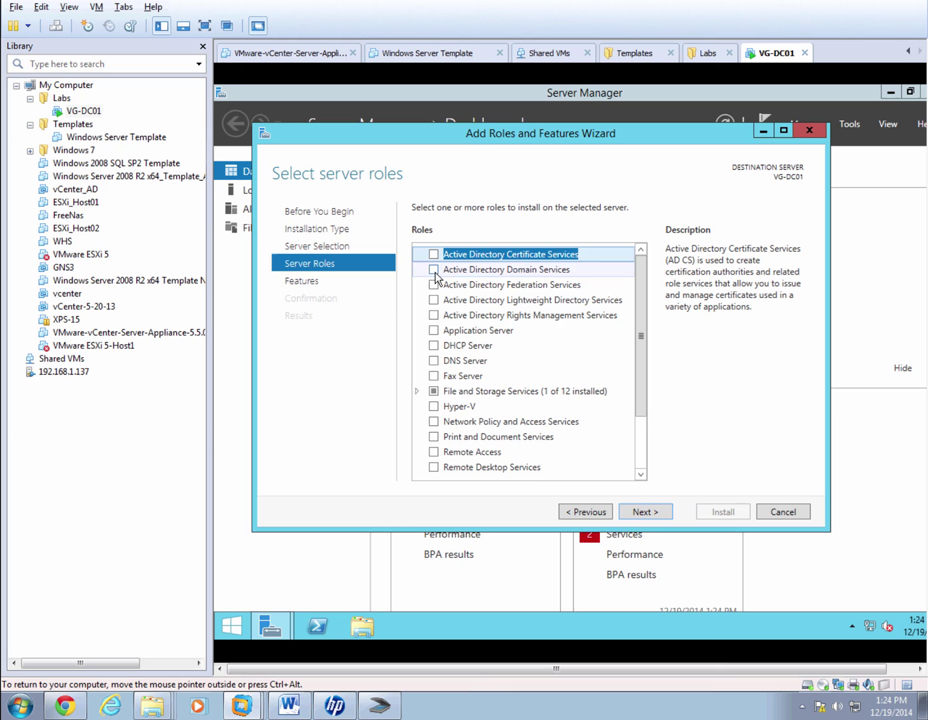
click(434, 269)
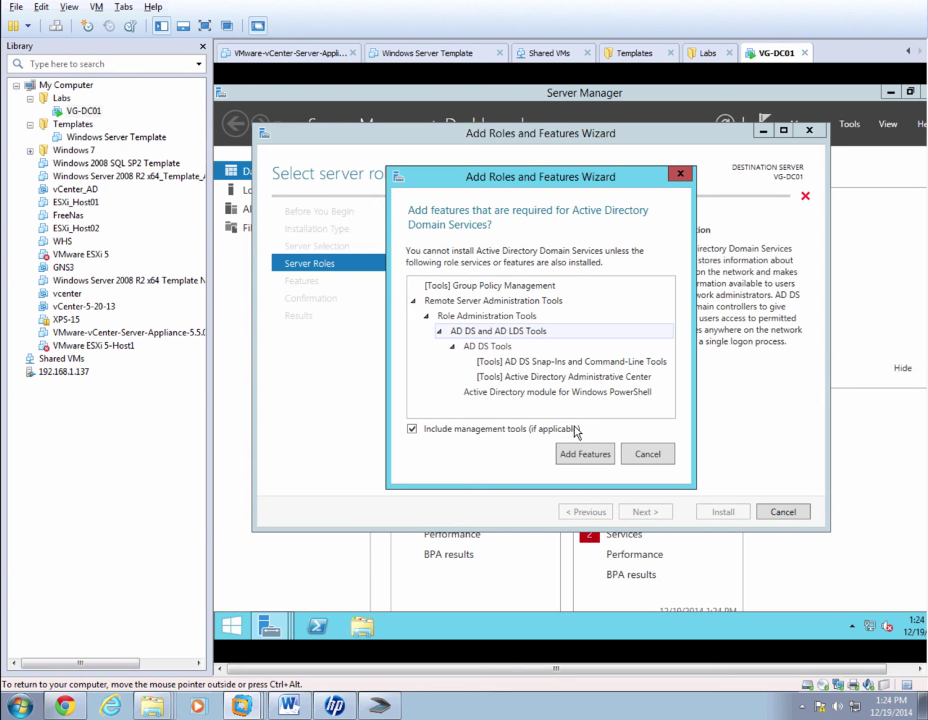
click(598, 459)
click(647, 511)
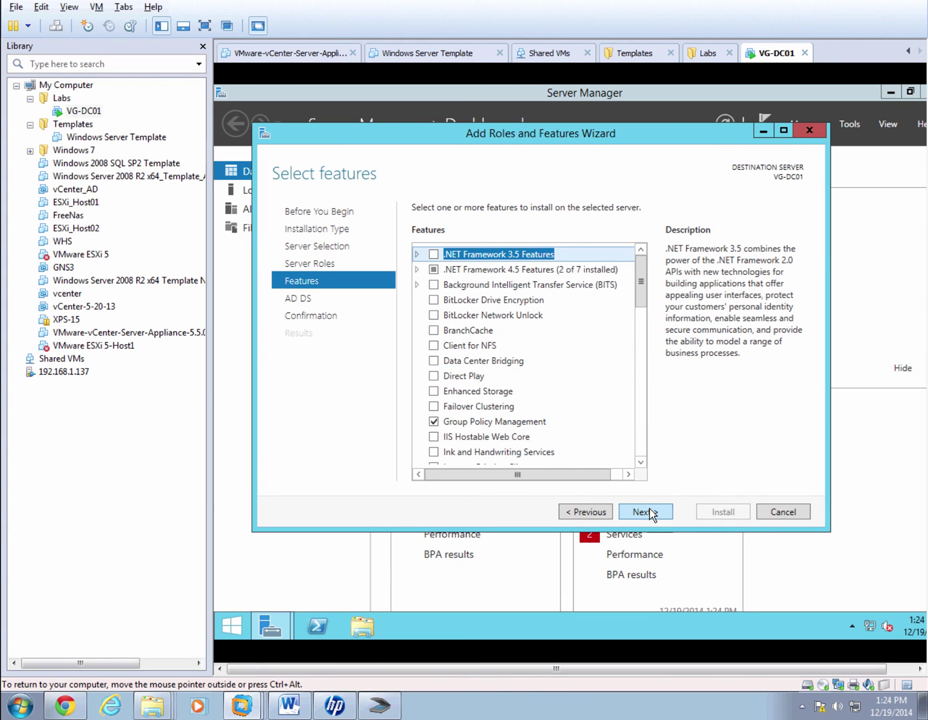
click(651, 515)
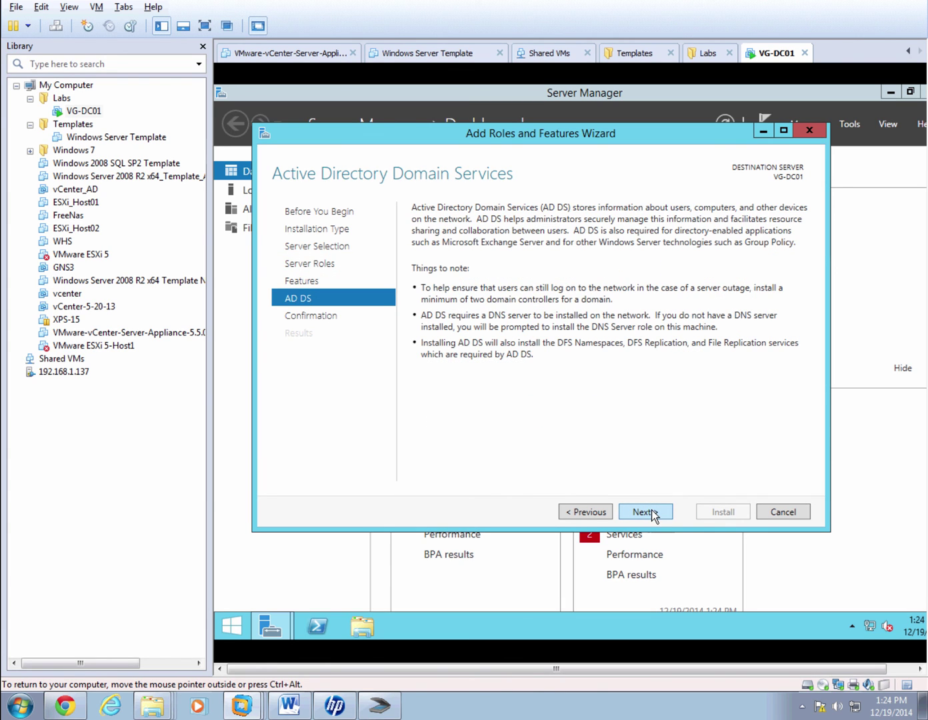
click(651, 512)
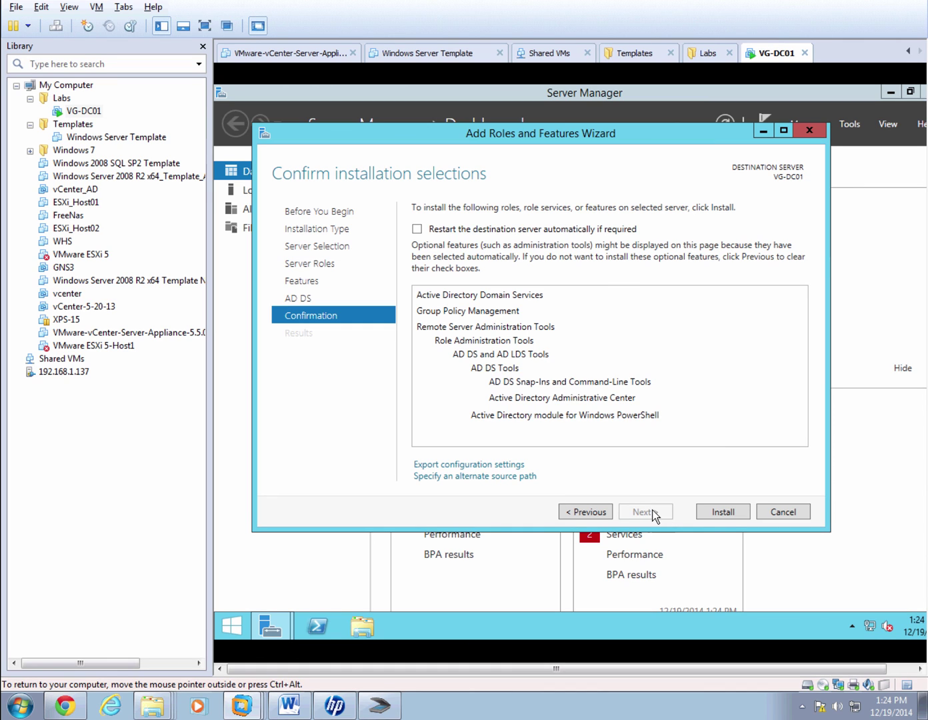
click(731, 516)
click(810, 130)
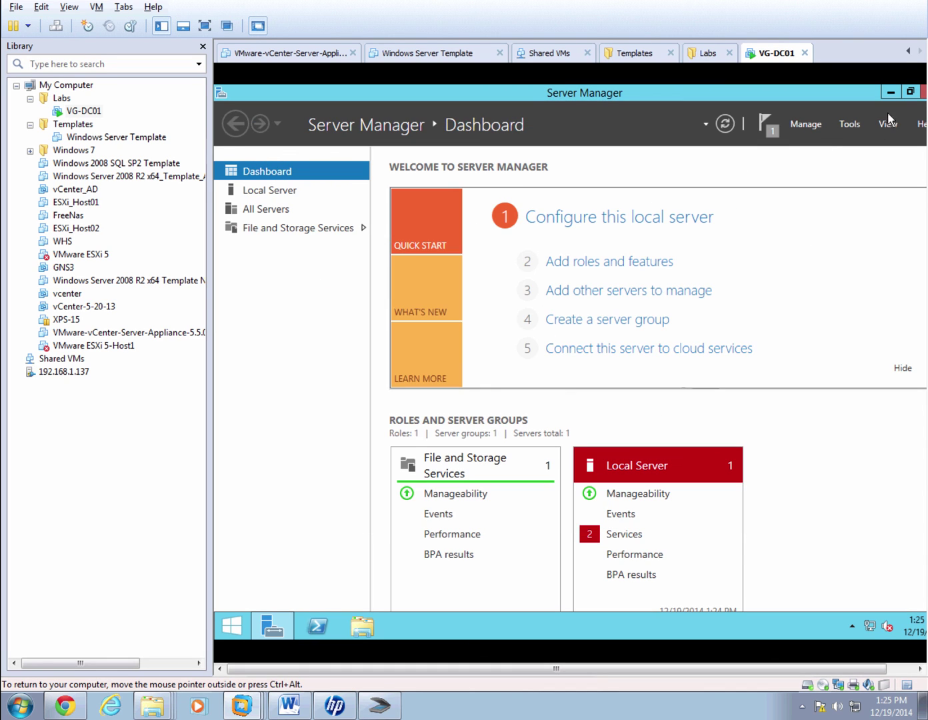